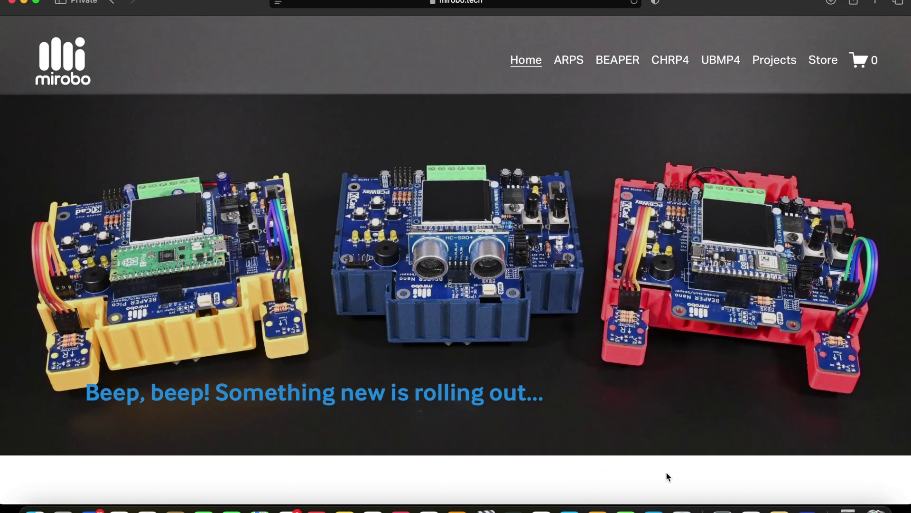
Look through the BEAPER Nano Teacher Special section on the mirobo home page.
scroll(666, 472, "down", 5)
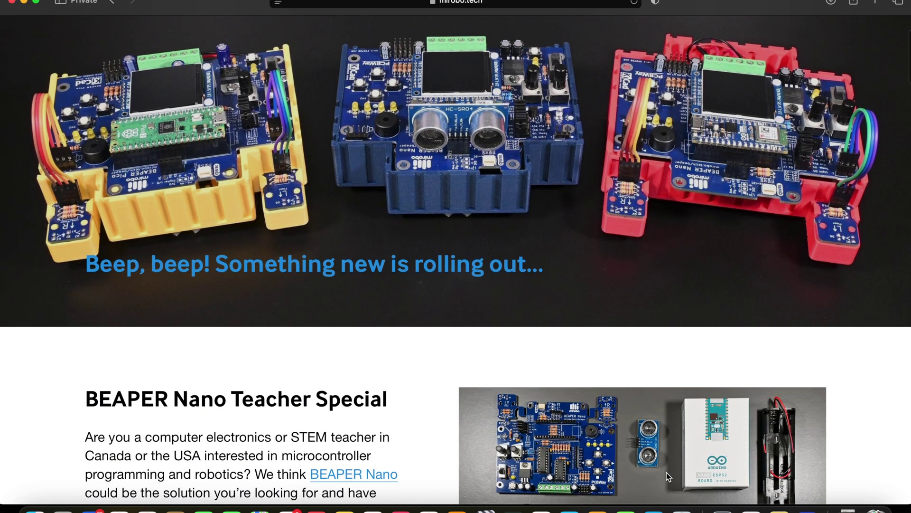
scroll(668, 476, "down", 10)
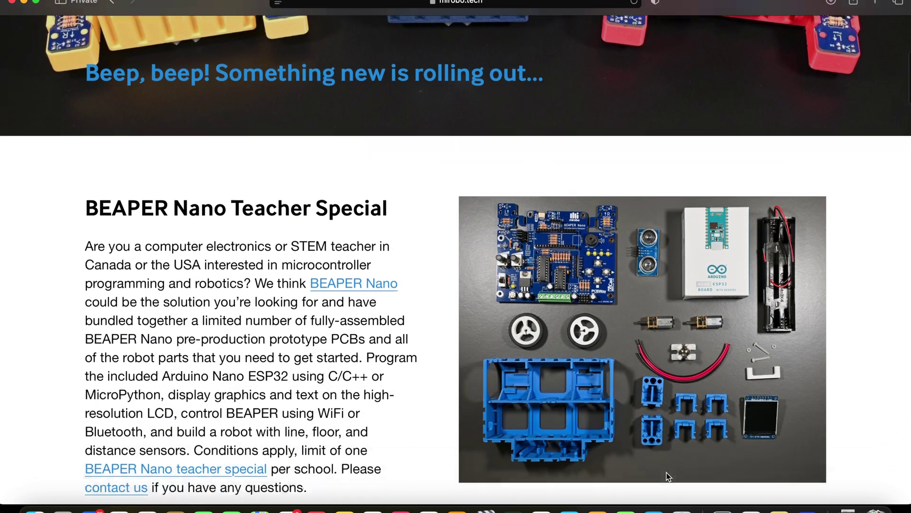
scroll(667, 472, "down", 8)
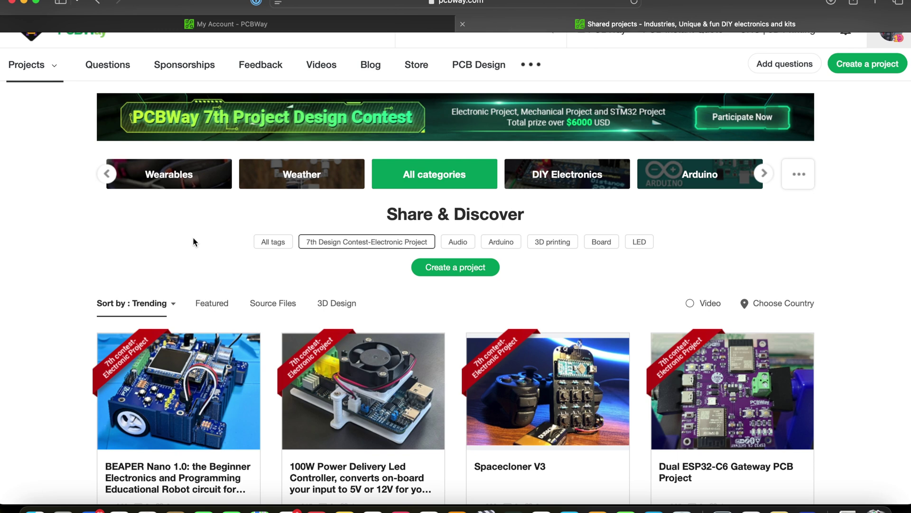
Open the BEAPER Nano 1.0 shared project and start adding its PCB-only version to the cart.
left_click(205, 378)
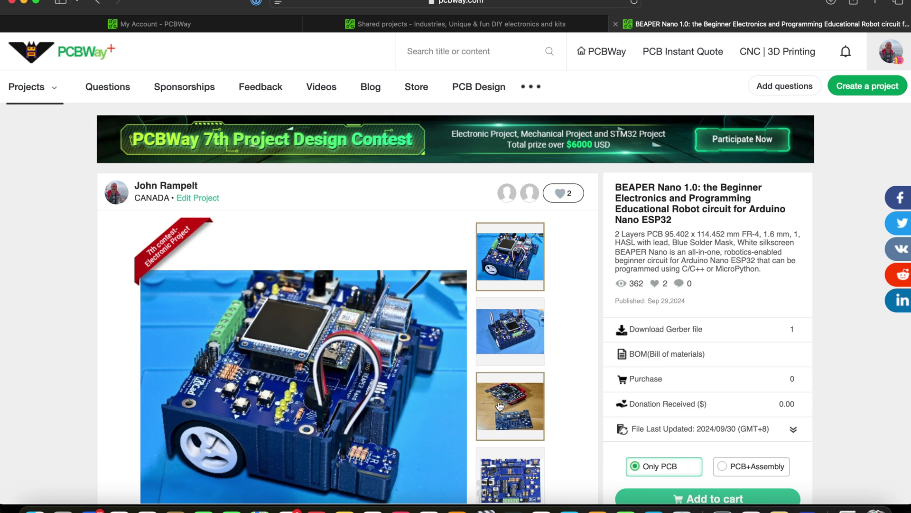
scroll(669, 427, "down", 2)
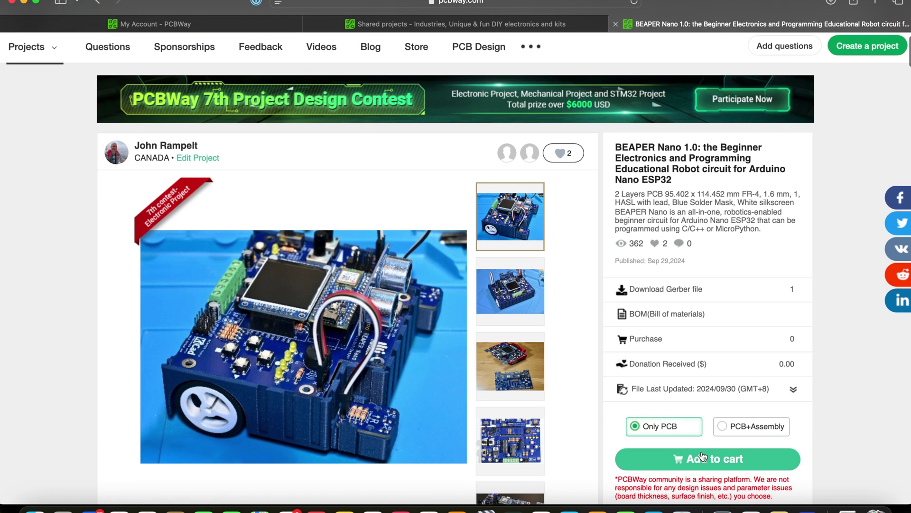
left_click(706, 460)
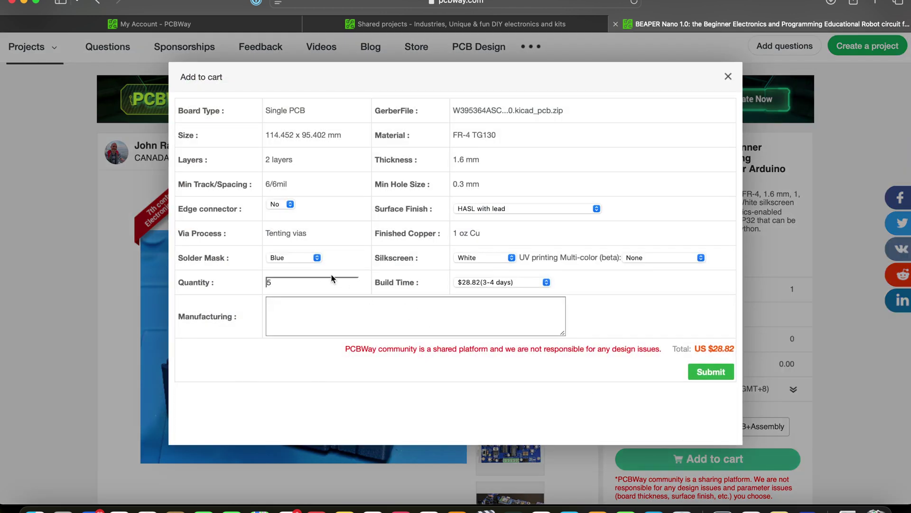
Keep the Blue solder mask, set the board quantity to 10 and submit the item to the shopping cart.
left_click(306, 261)
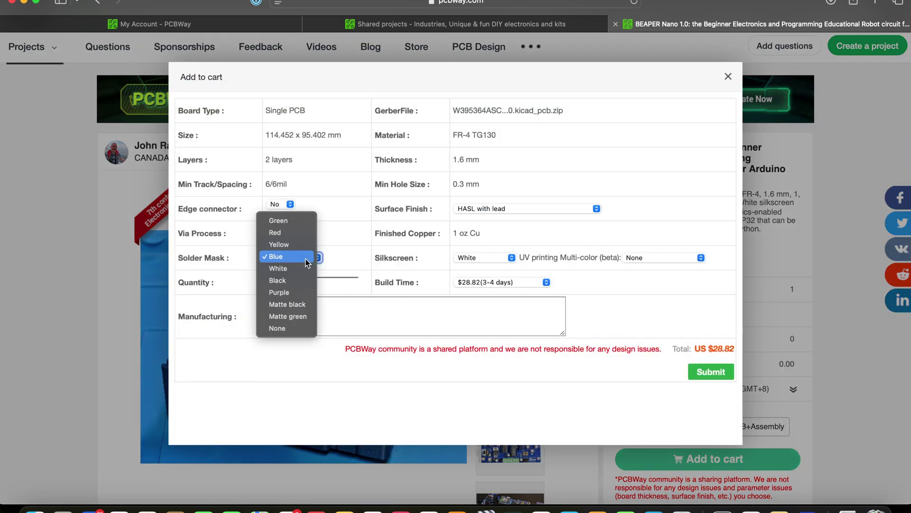
left_click(303, 258)
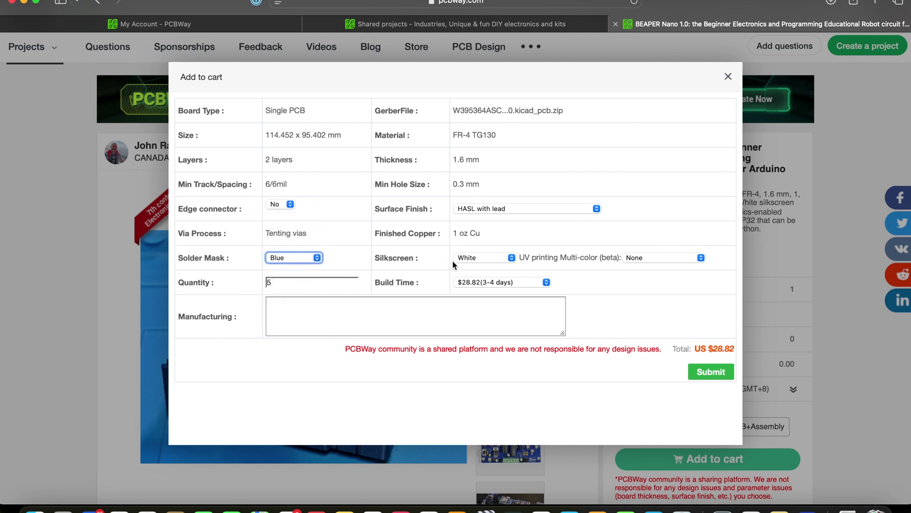
left_click(289, 283)
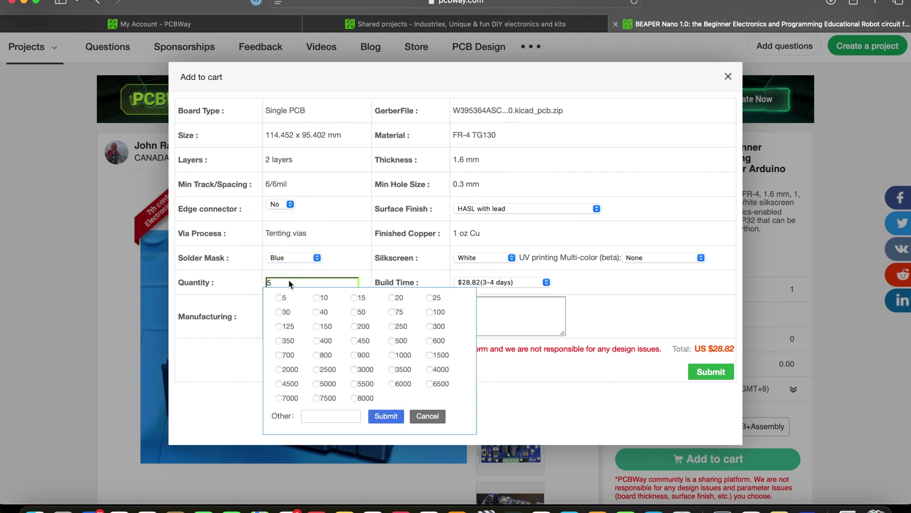
left_click(316, 297)
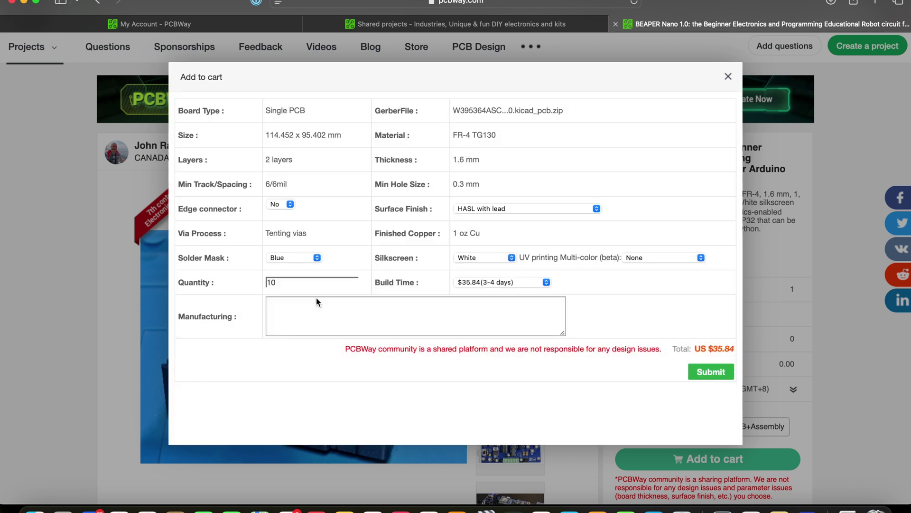
left_click(705, 372)
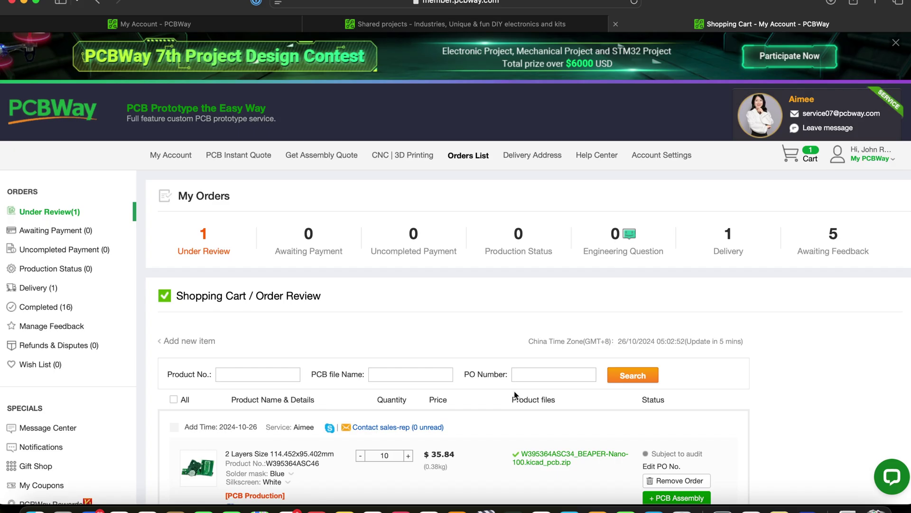
scroll(514, 391, "down", 2)
scroll(514, 395, "down", 2)
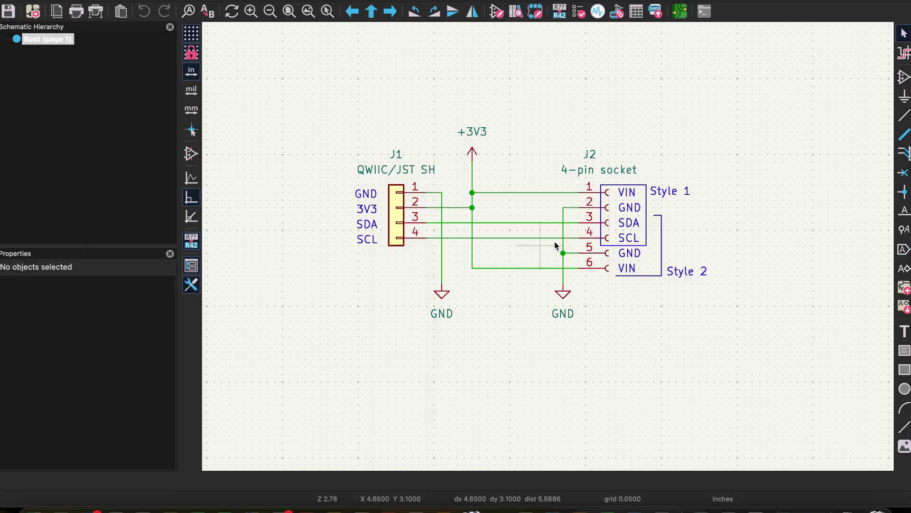
Open the board layout from the schematic and view the B.Cu and F.Silkscreen layers, leaving F.Silkscreen active.
left_click(681, 12)
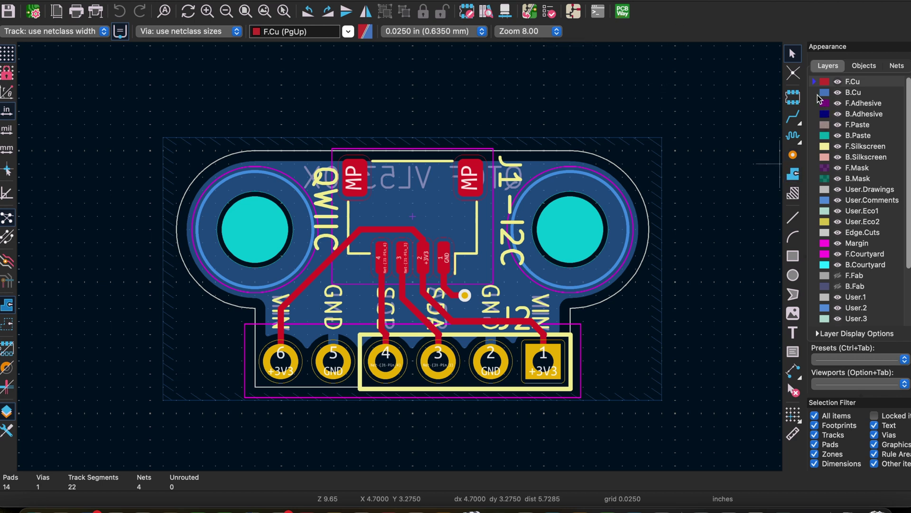
left_click(816, 93)
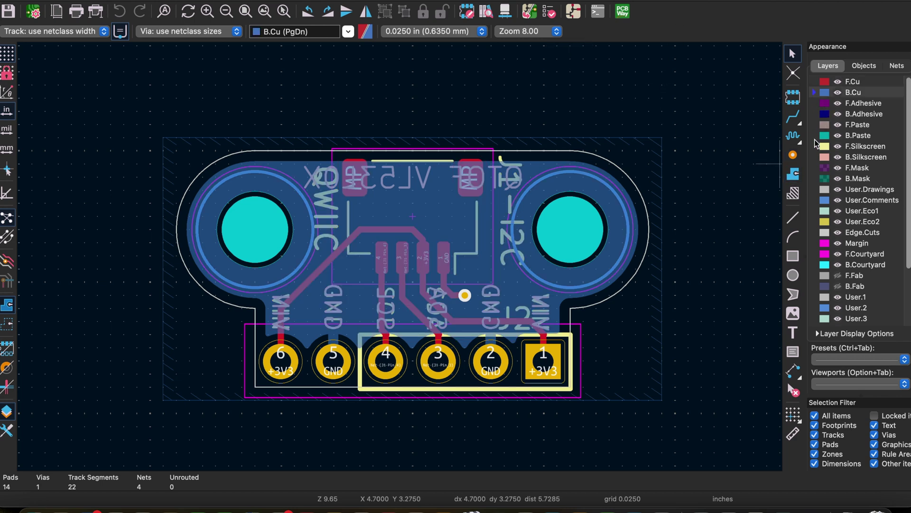
left_click(816, 146)
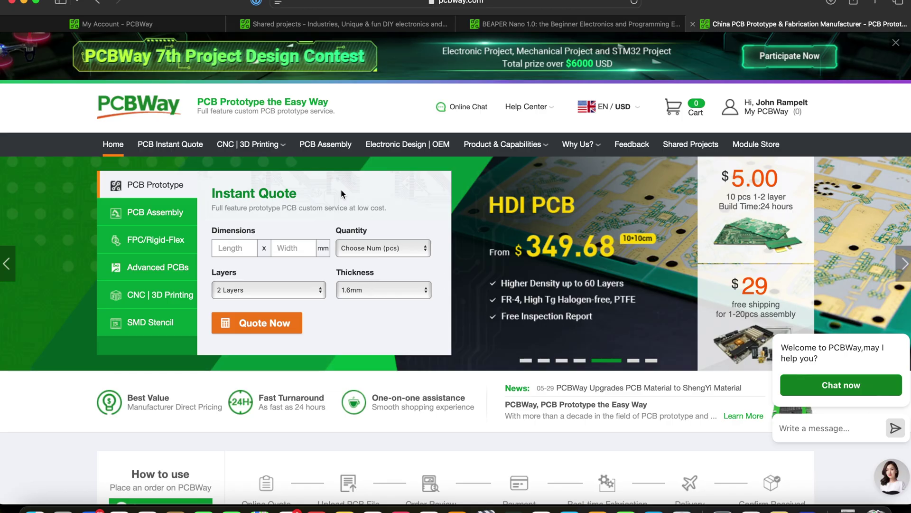
Open the PCB Assembly service page on the PCBWay website and look it over.
left_click(330, 149)
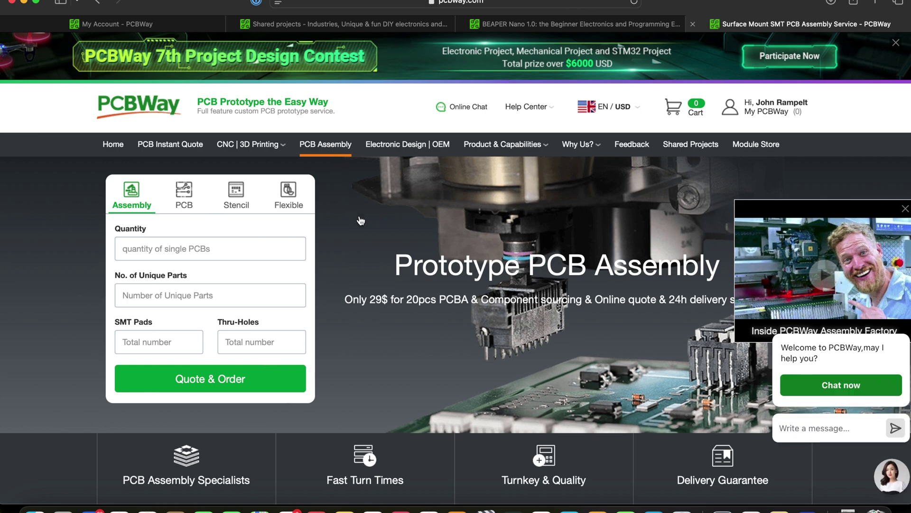
scroll(378, 342, "down", 3)
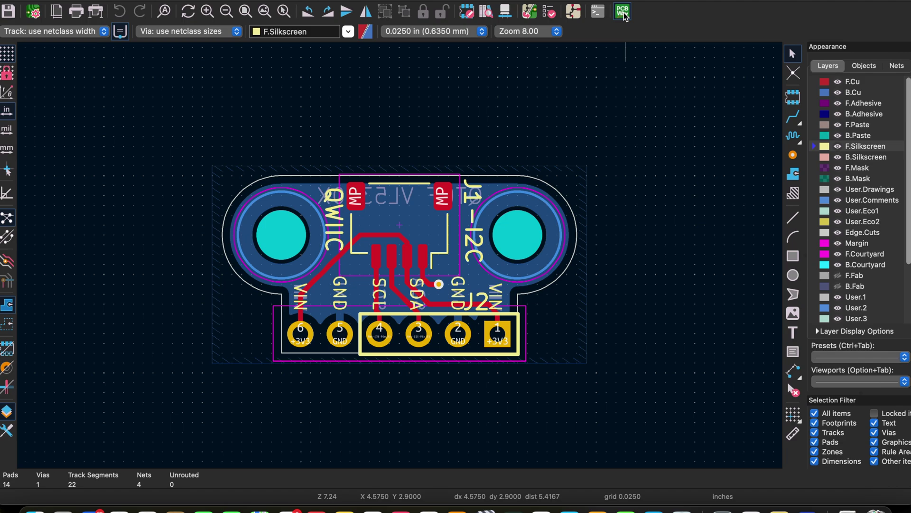
Send the board layout from KiCad to PCBWay for an online quote and set the quantity to 40 pcs.
left_click(624, 12)
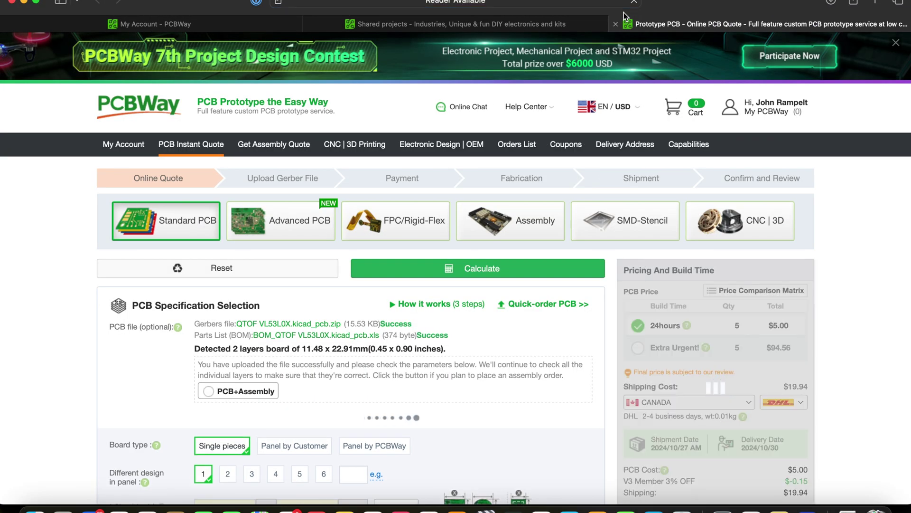
scroll(315, 392, "down", 8)
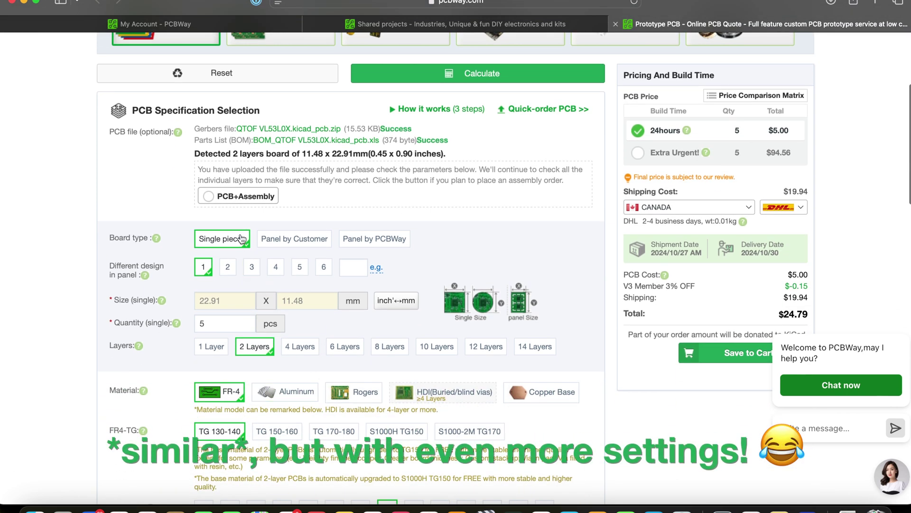
left_click(237, 321)
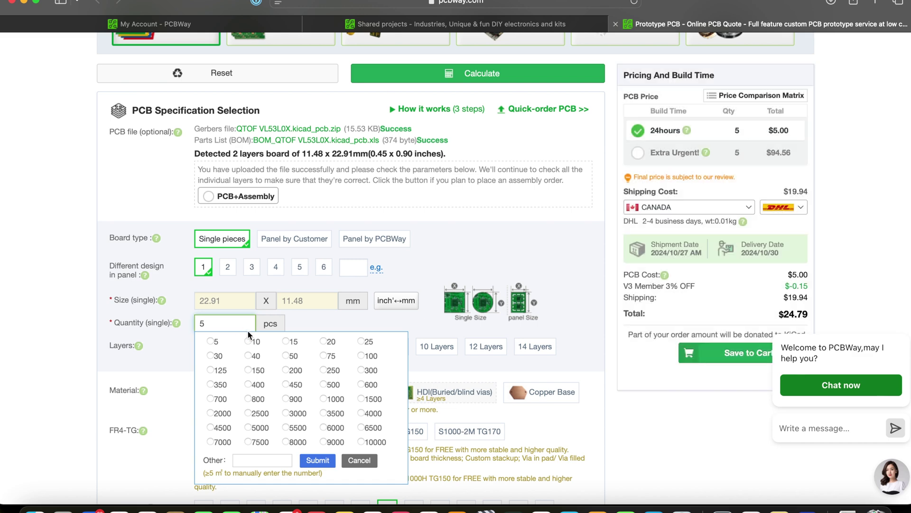
left_click(250, 357)
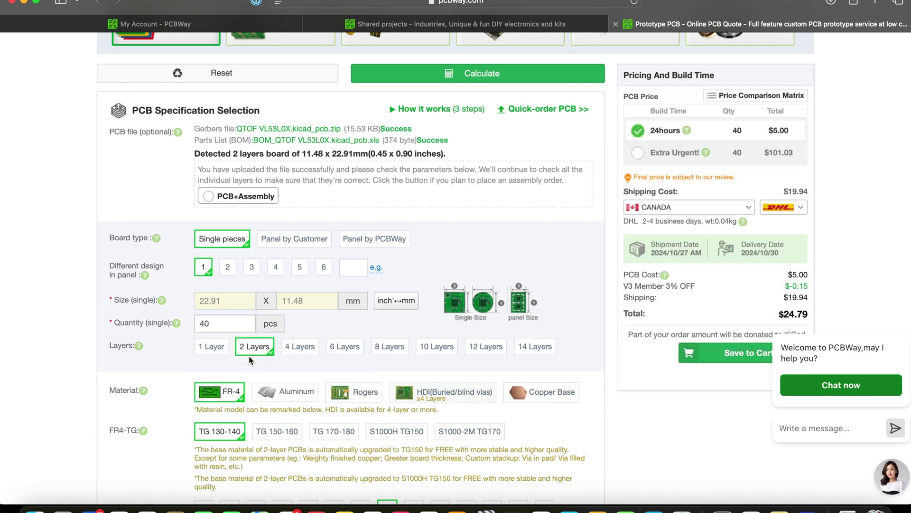
Choose Black as the solder mask colour in the PCB specification.
scroll(249, 355, "down", 5)
scroll(249, 355, "down", 2)
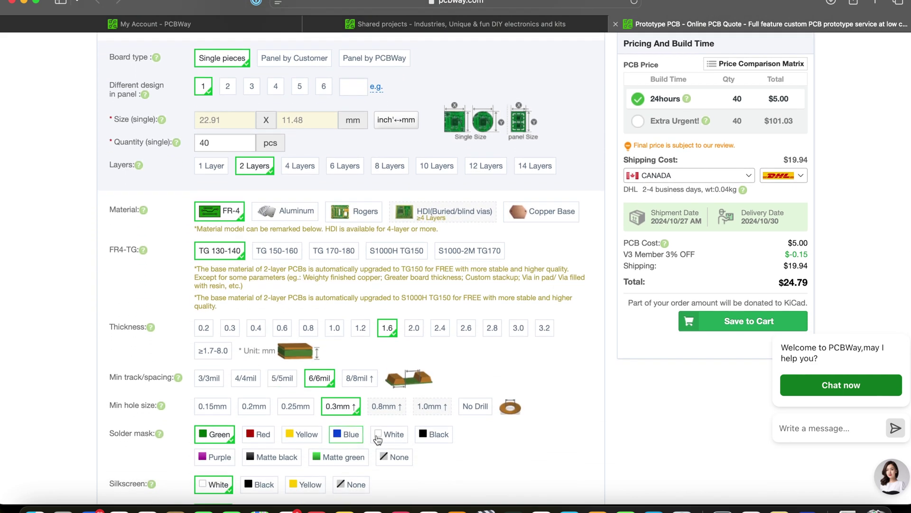
left_click(434, 438)
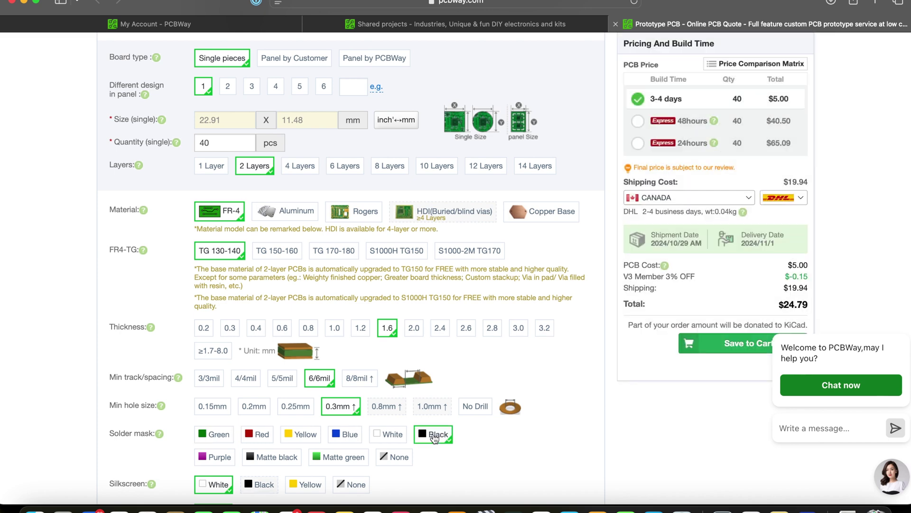
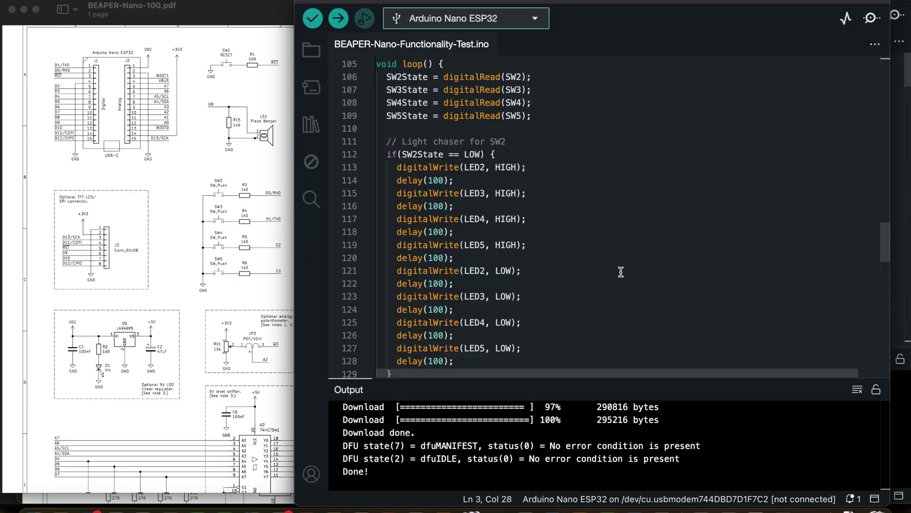
Create a new sketch for the Arduino Nano ESP32 and open the boards manager.
scroll(621, 272, "down", 10)
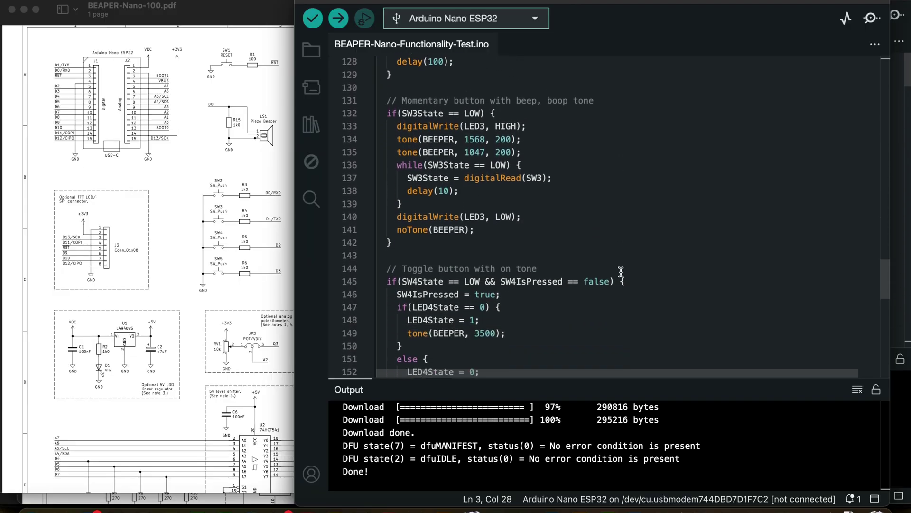
scroll(621, 272, "down", 13)
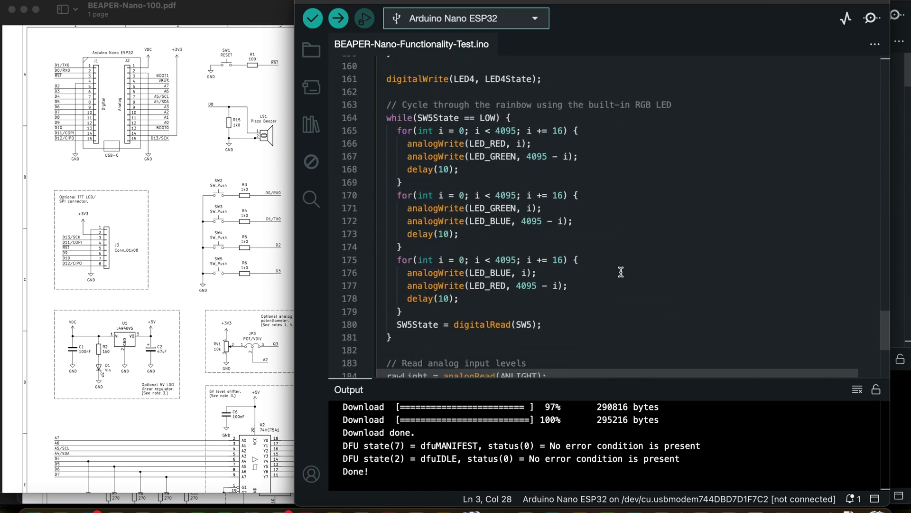
key("super+n")
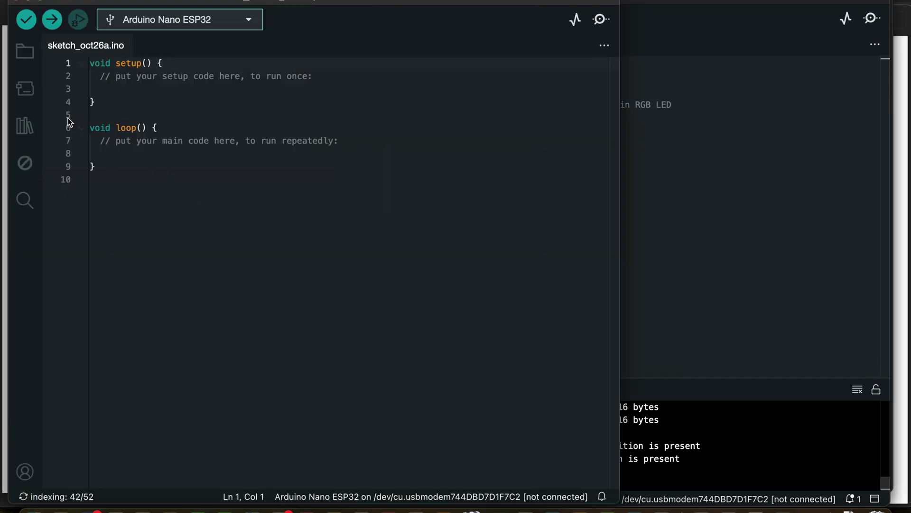
left_click(32, 96)
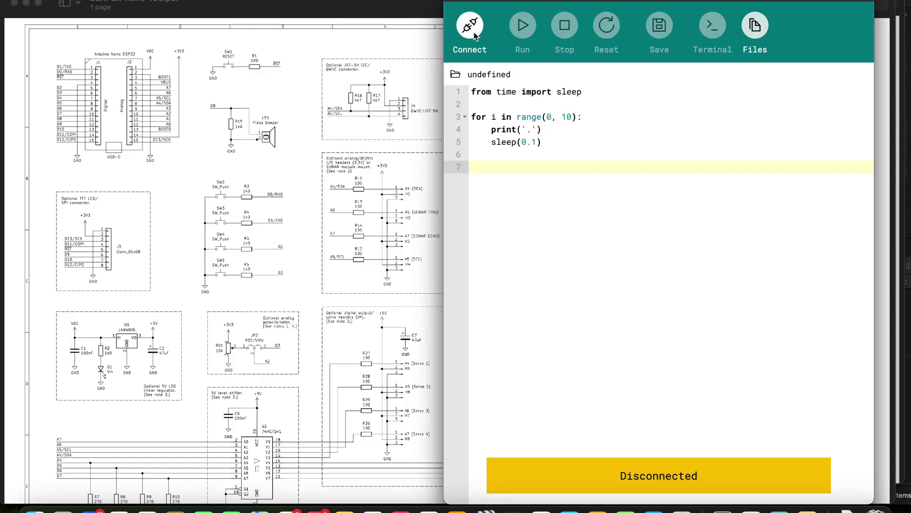
Connect the MicroPython editor to the Arduino board on /dev/tty.usbmodem14101.
left_click(472, 34)
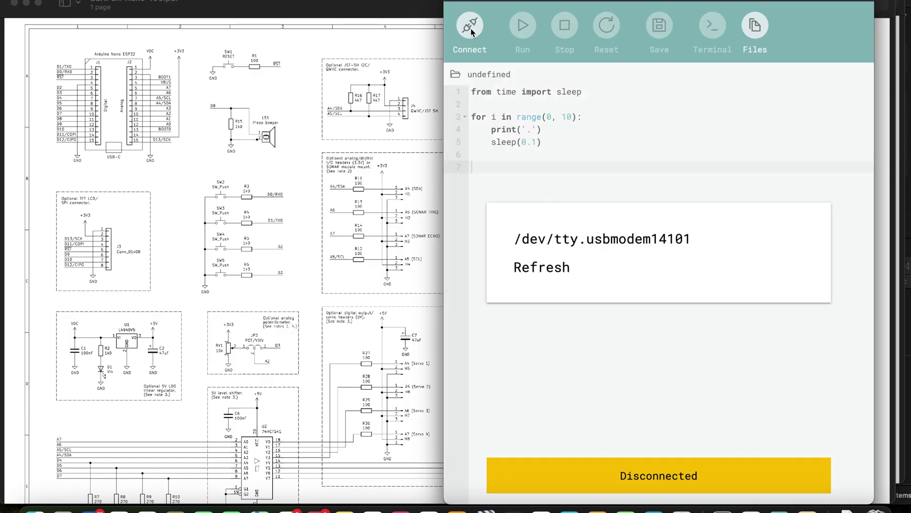
left_click(594, 240)
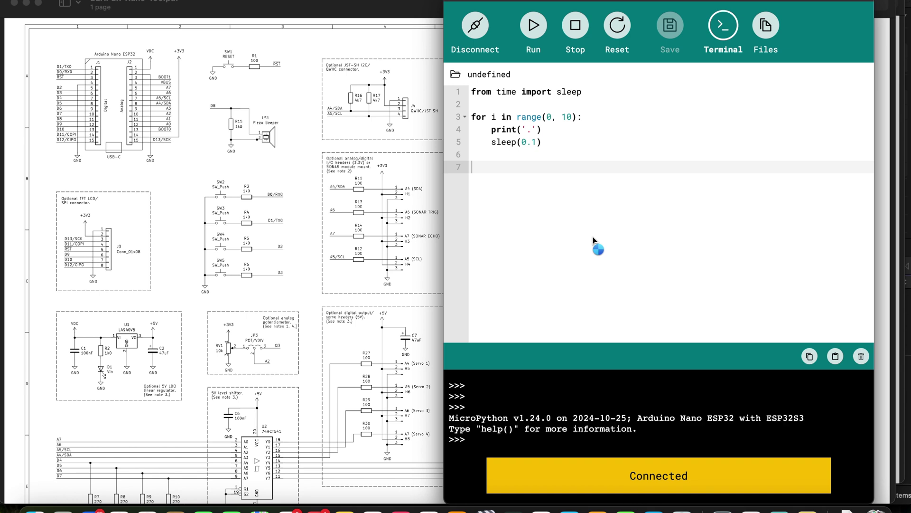
Open the Table-top-robot program from the computer's files and look through its code.
left_click(769, 34)
scroll(796, 441, "down", 10)
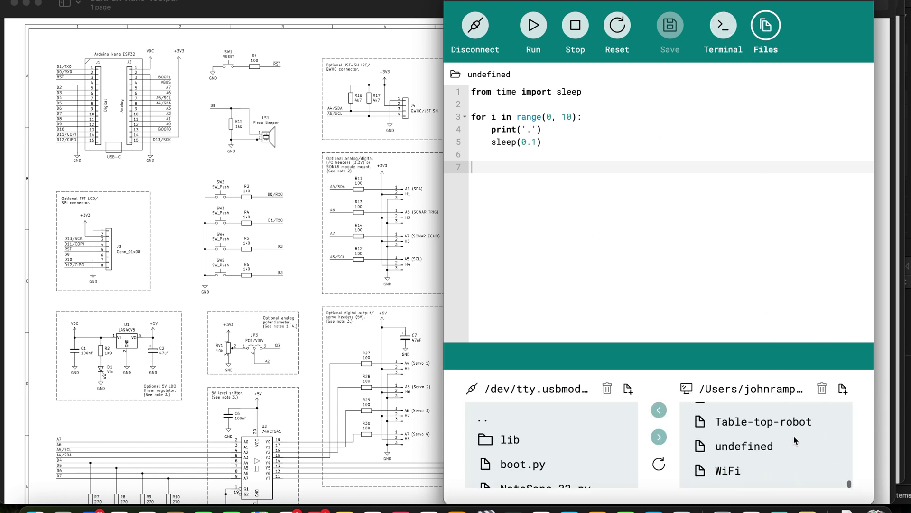
double_click(779, 422)
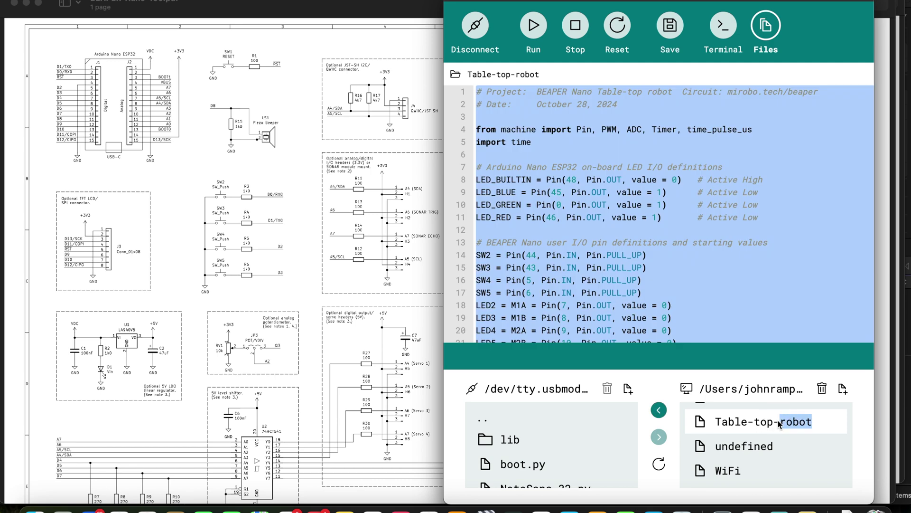
left_click(745, 323)
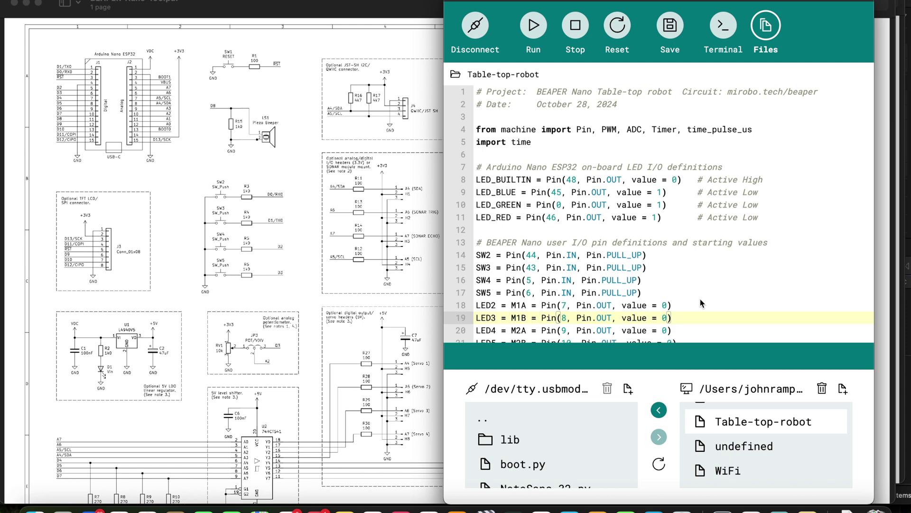
scroll(700, 298, "down", 10)
scroll(700, 302, "down", 2)
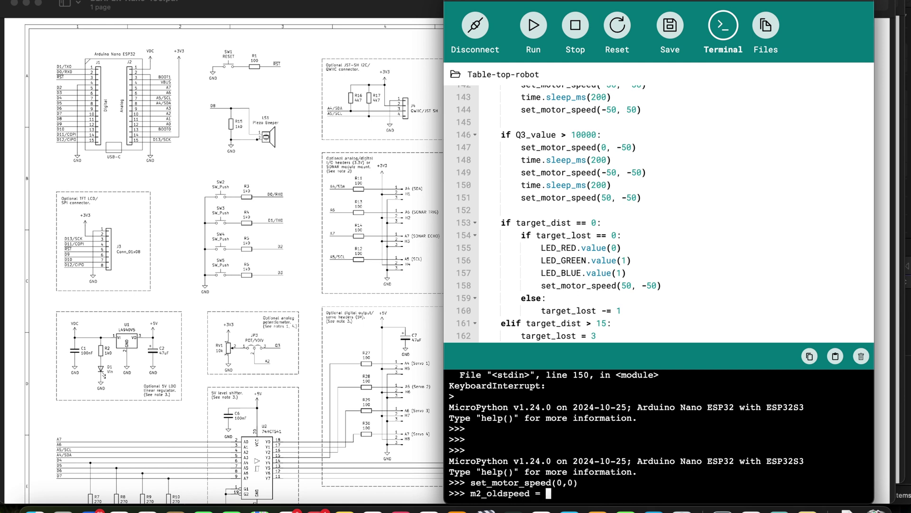
Set m2_oldspeed to 10 and to 0 in the MicroPython terminal, printing it each time, and run the Table-top-robot program.
key("Return")
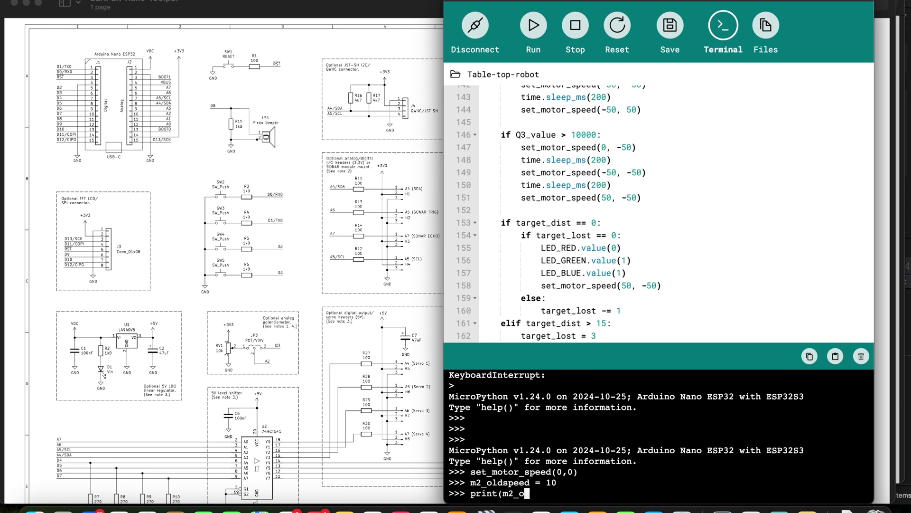
type("print(m2_oldspeed)")
key("Return")
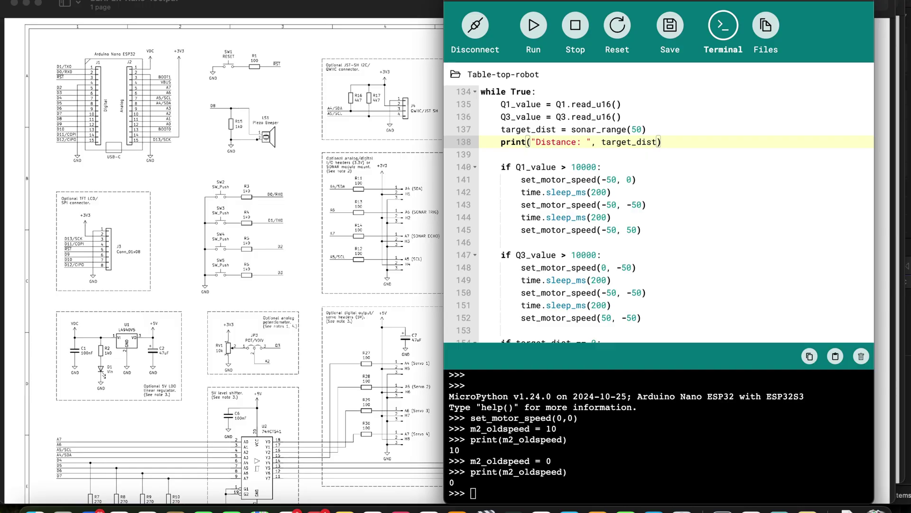
left_click(538, 27)
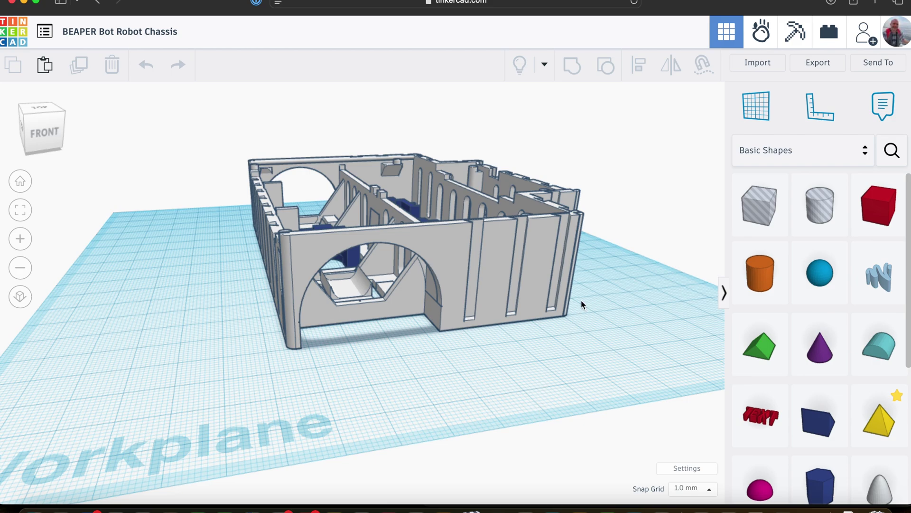
Switch to Tinkercad and examine the interior of the BEAPER Bot Robot Chassis model from above.
left_click_drag(598, 277, 518, 354)
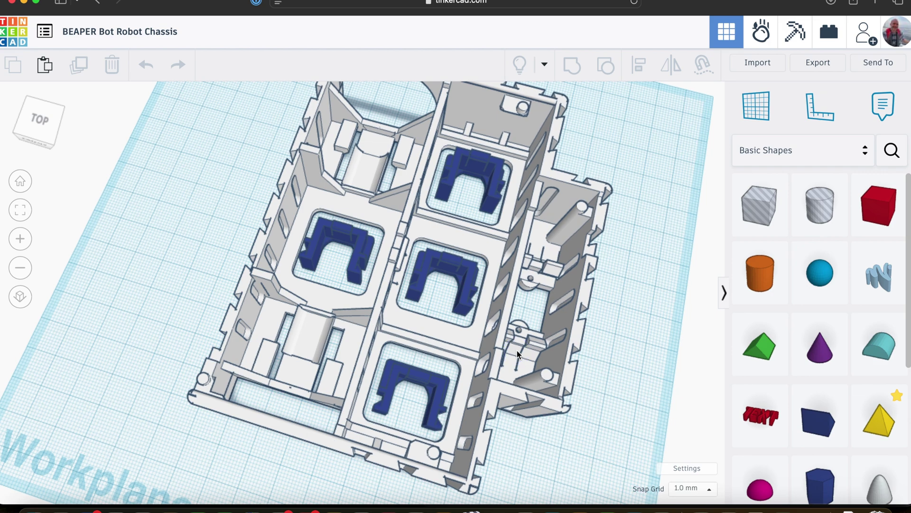
left_click(465, 279)
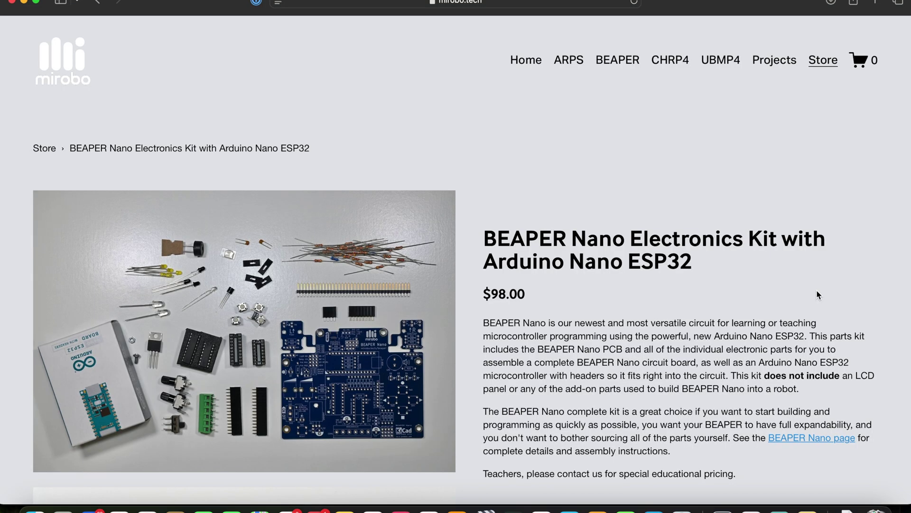
Look through the BEAPER Nano Electronics Kit page in the mirobo.tech store, from the kit description down to the add-on parts.
scroll(818, 295, "down", 5)
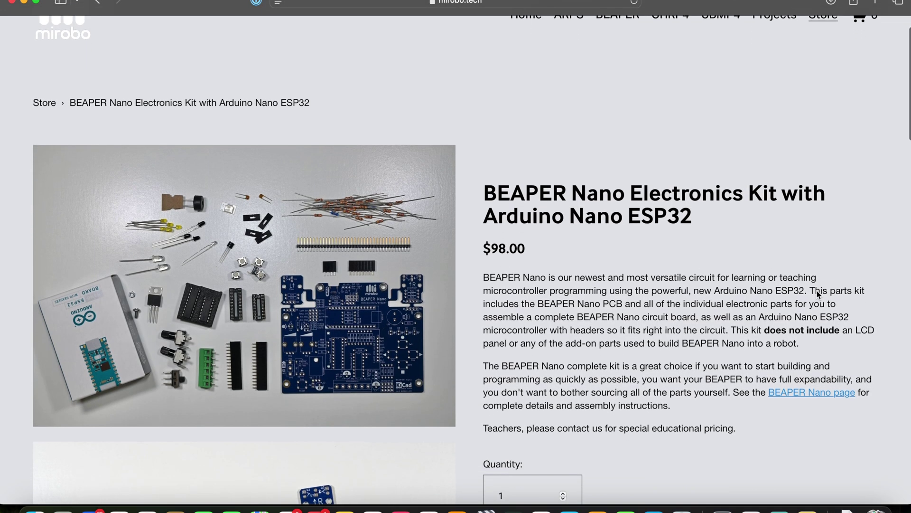
scroll(819, 295, "down", 3)
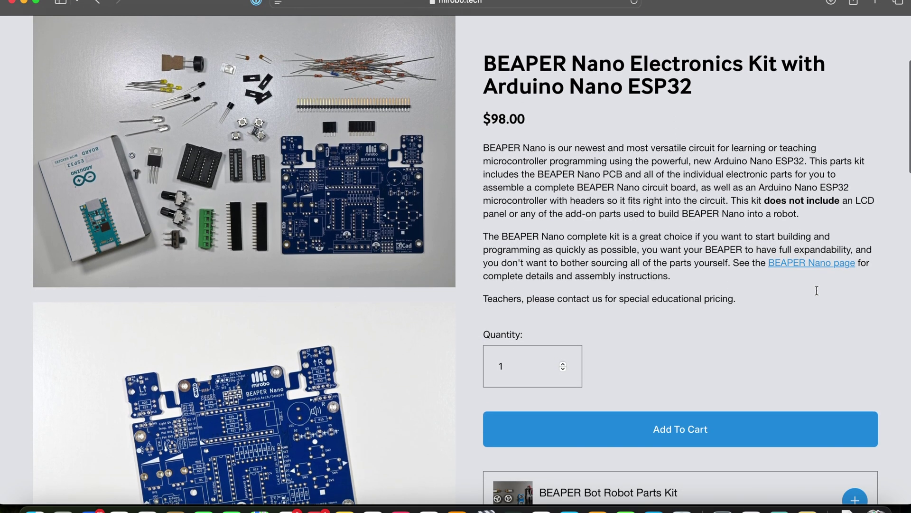
scroll(818, 295, "down", 3)
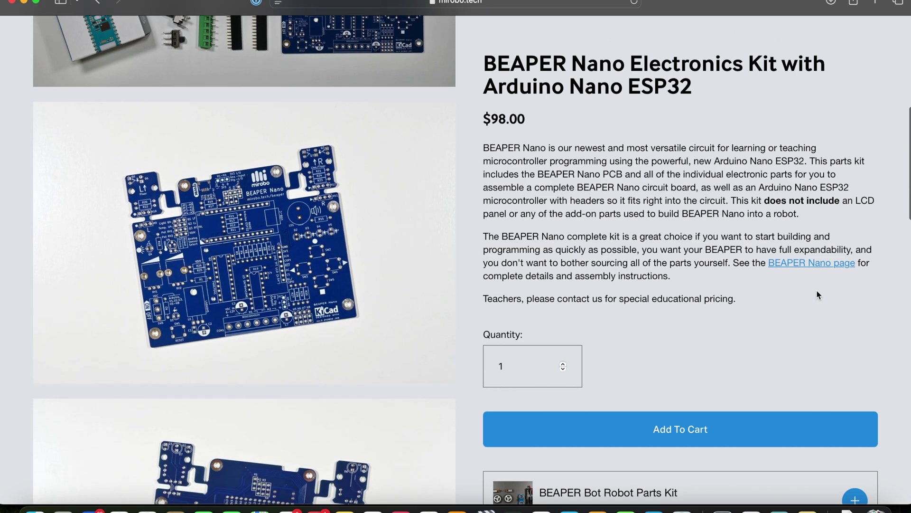
scroll(817, 294, "down", 8)
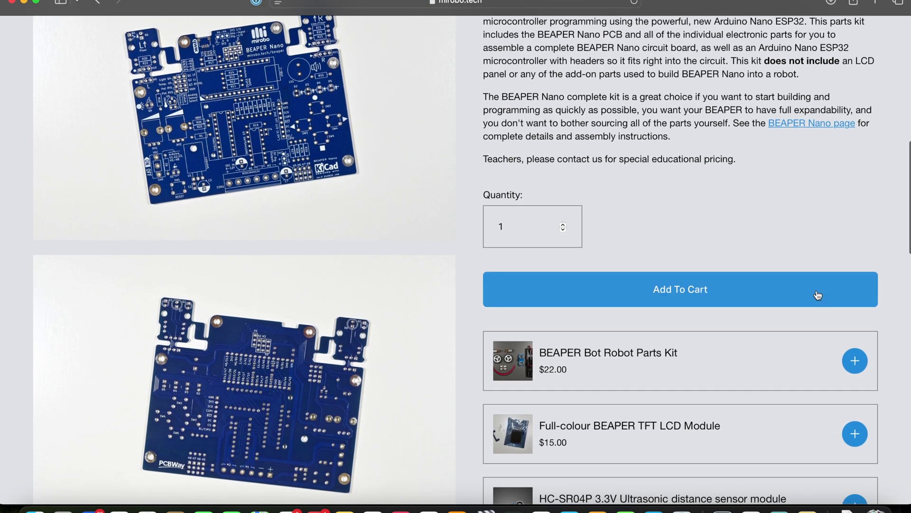
scroll(818, 295, "down", 5)
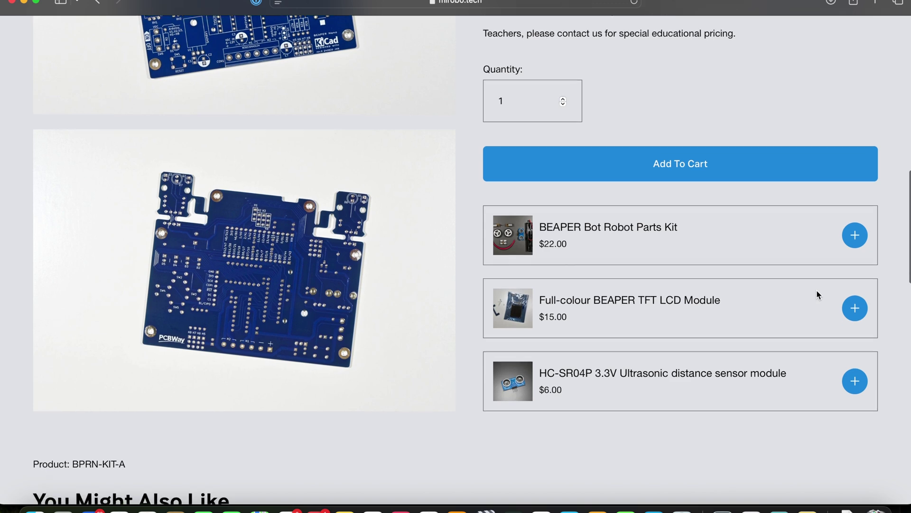